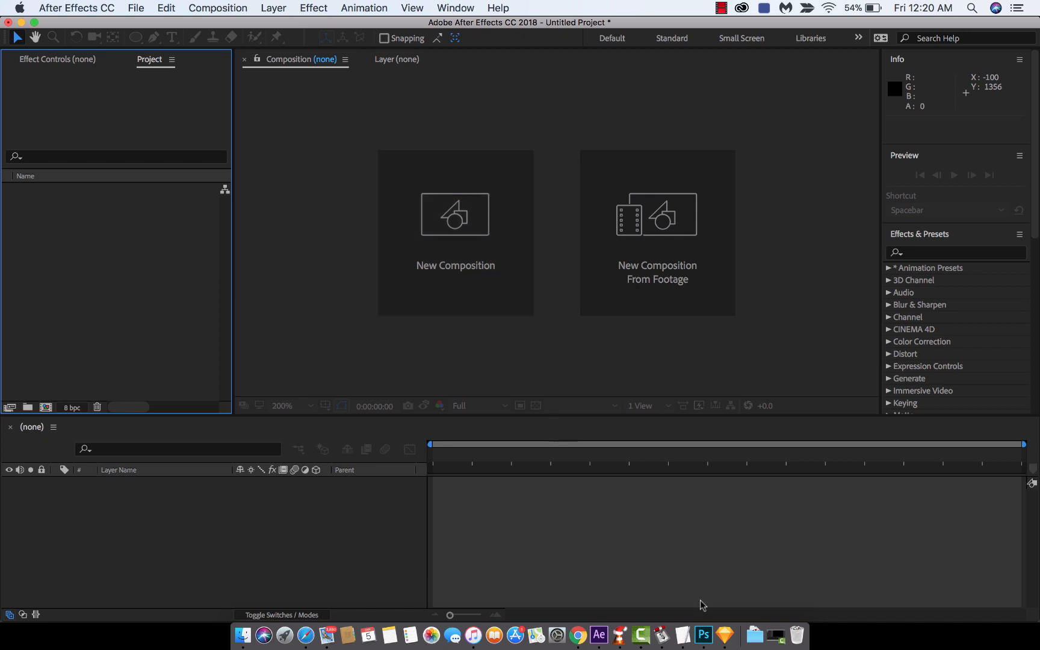
# Switch to Photoshop and review the path operations available for combining and subtracting shapes
pyautogui.click(703, 635)
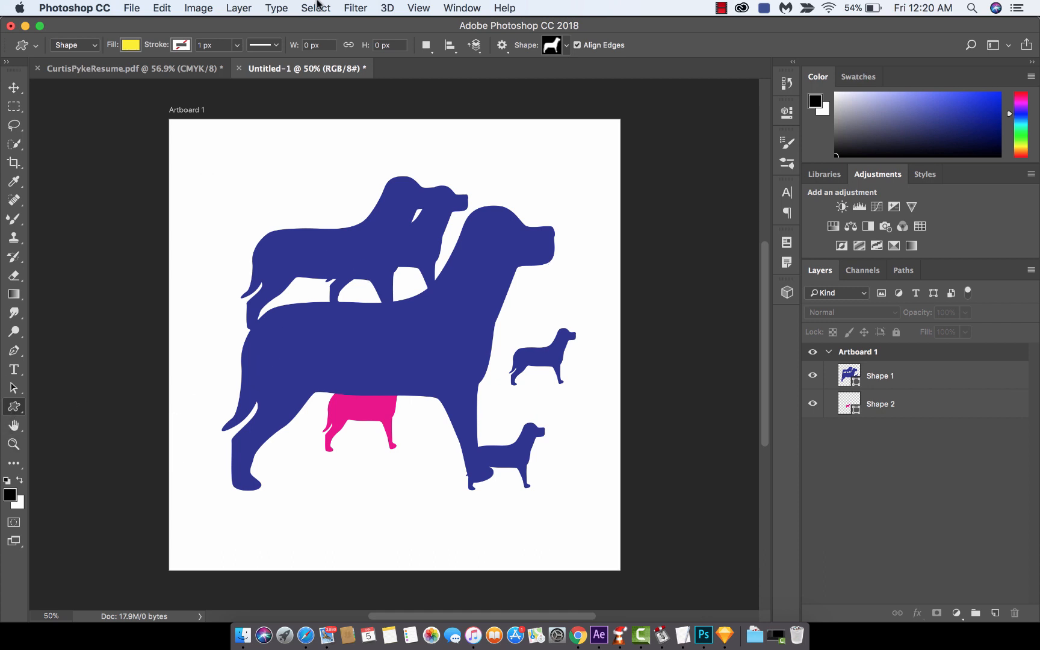
pyautogui.click(428, 46)
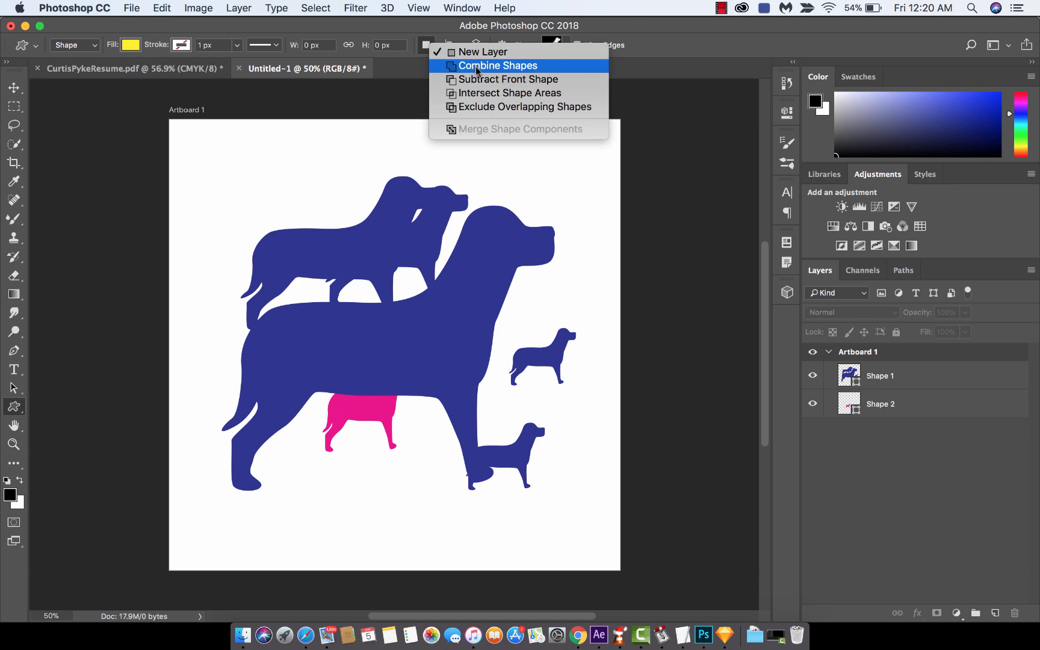
pyautogui.click(425, 52)
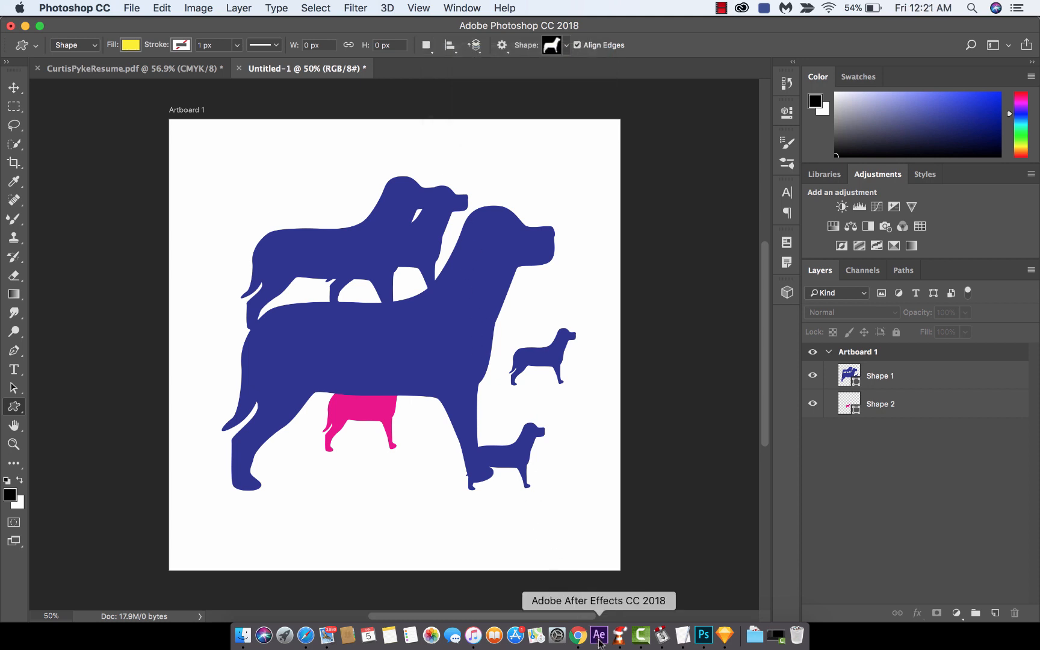
# Switch to After Effects and create a 1920 × 1080 composition with the HDTV 1080 24 preset and a white background
pyautogui.click(598, 636)
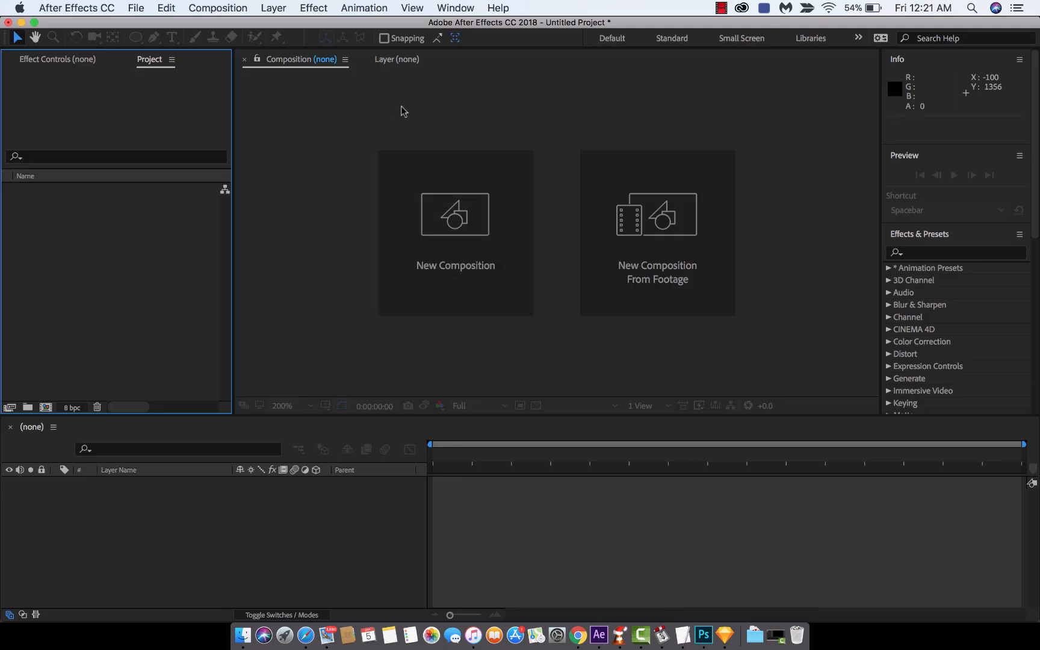
pyautogui.click(438, 207)
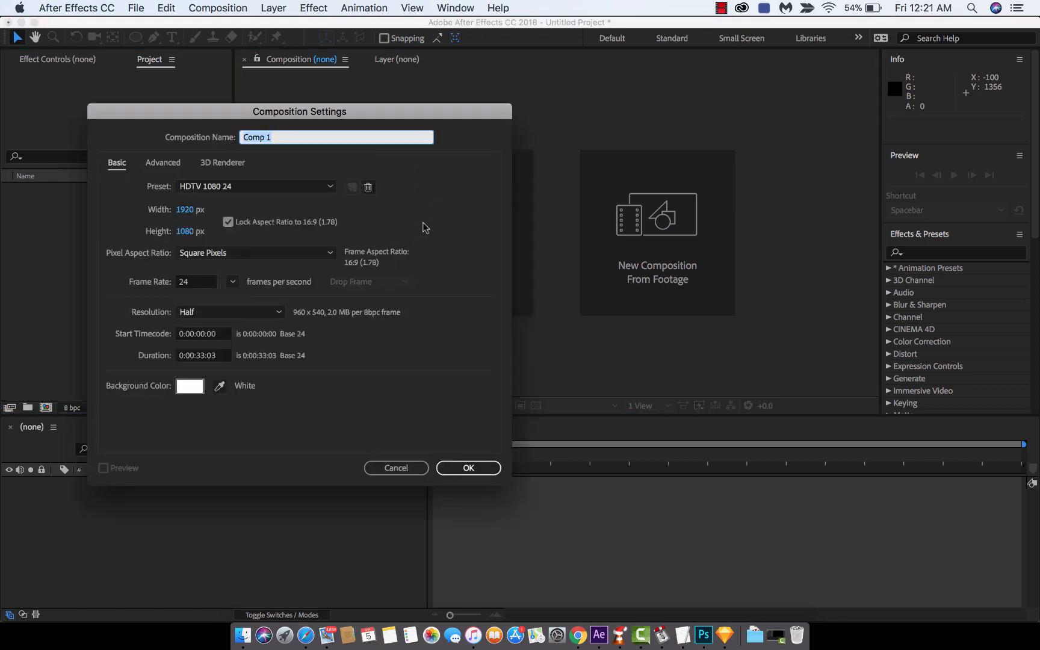
pyautogui.click(465, 467)
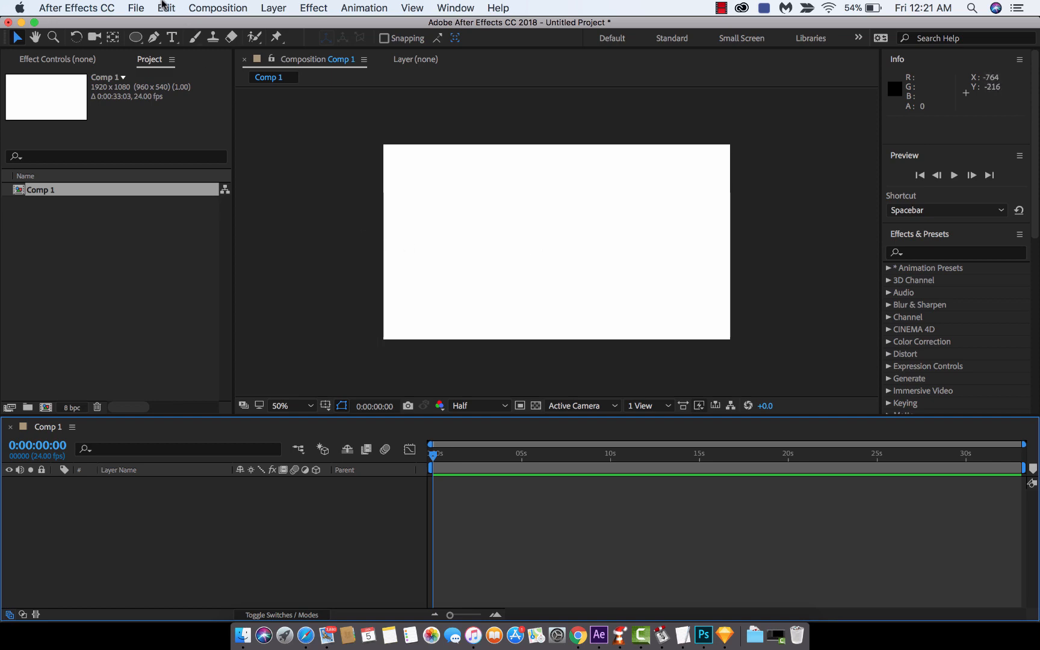
pyautogui.click(227, 5)
pyautogui.click(187, 4)
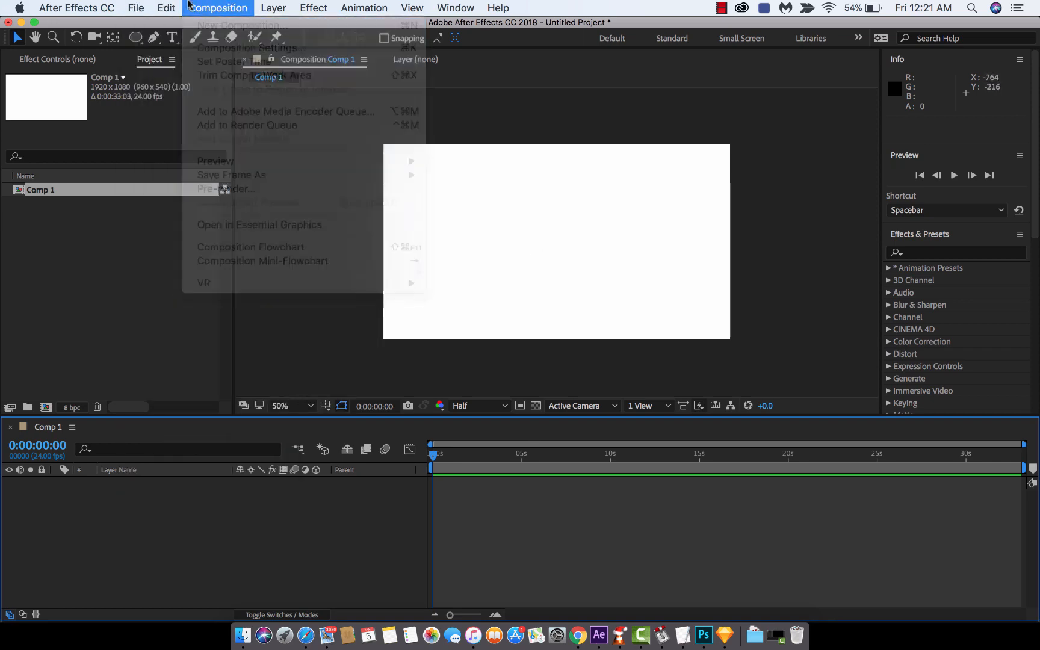
pyautogui.click(137, 5)
pyautogui.moveTo(139, 25)
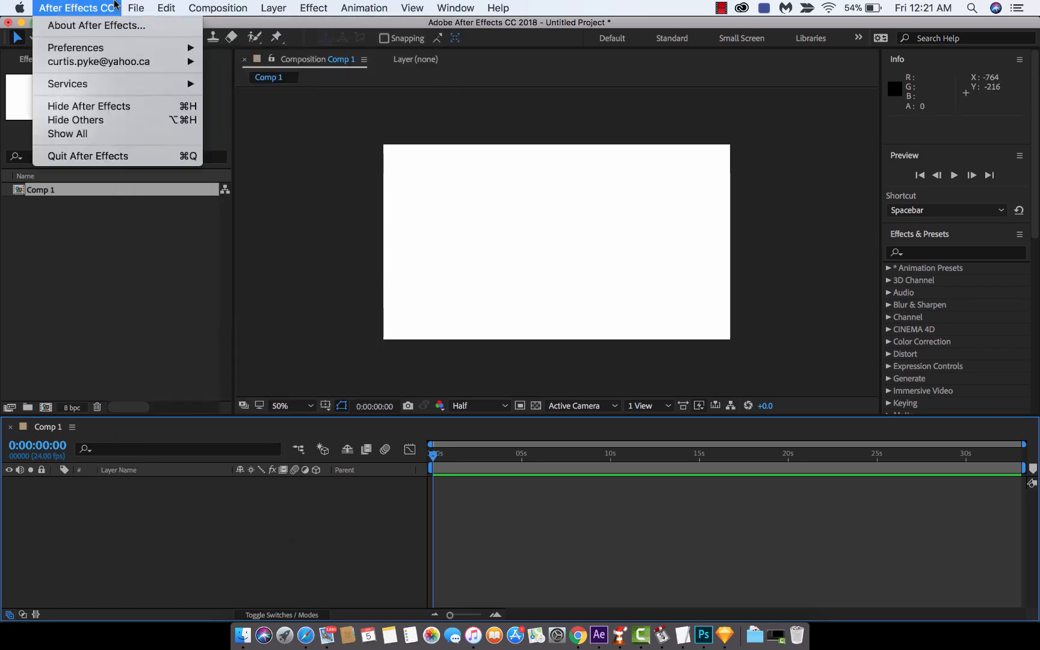
pyautogui.click(138, 5)
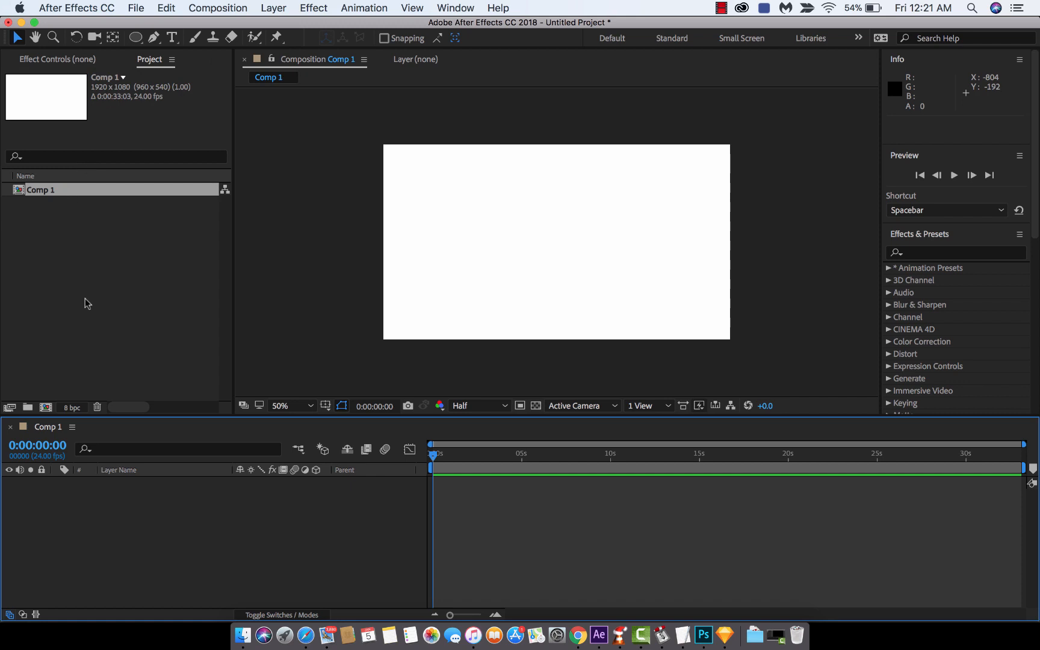
# Draw a red rectangle about 1524 by 789 px around the middle of the composition, without a stroke
pyautogui.click(136, 39)
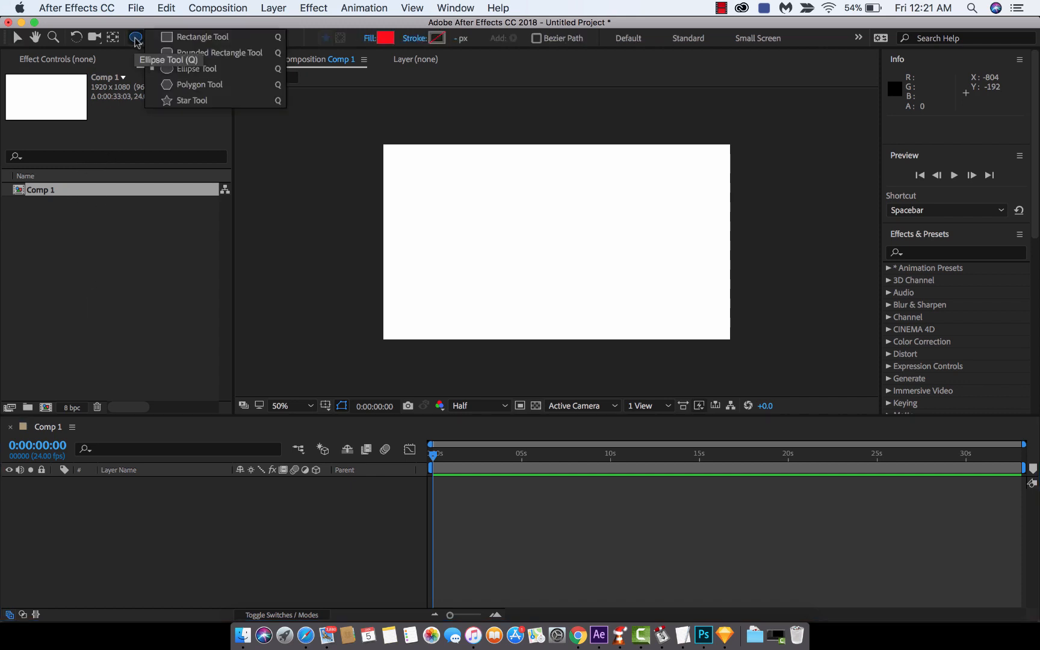
pyautogui.click(200, 37)
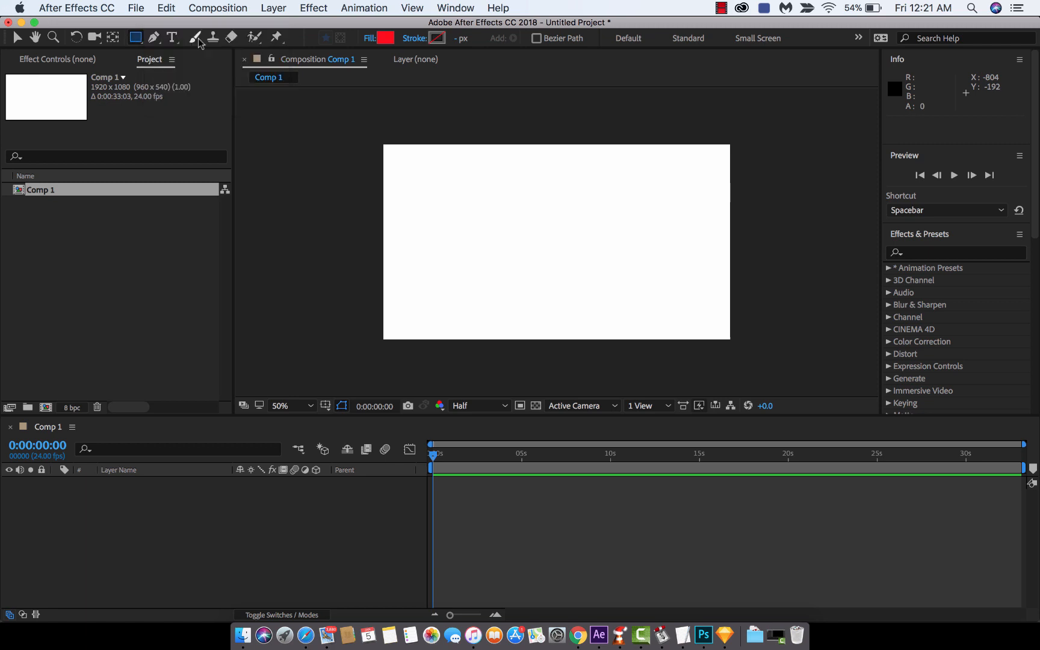
pyautogui.moveTo(423, 175)
pyautogui.mouseDown()
pyautogui.moveTo(536, 265)
pyautogui.moveTo(680, 303)
pyautogui.moveTo(702, 321)
pyautogui.mouseUp()
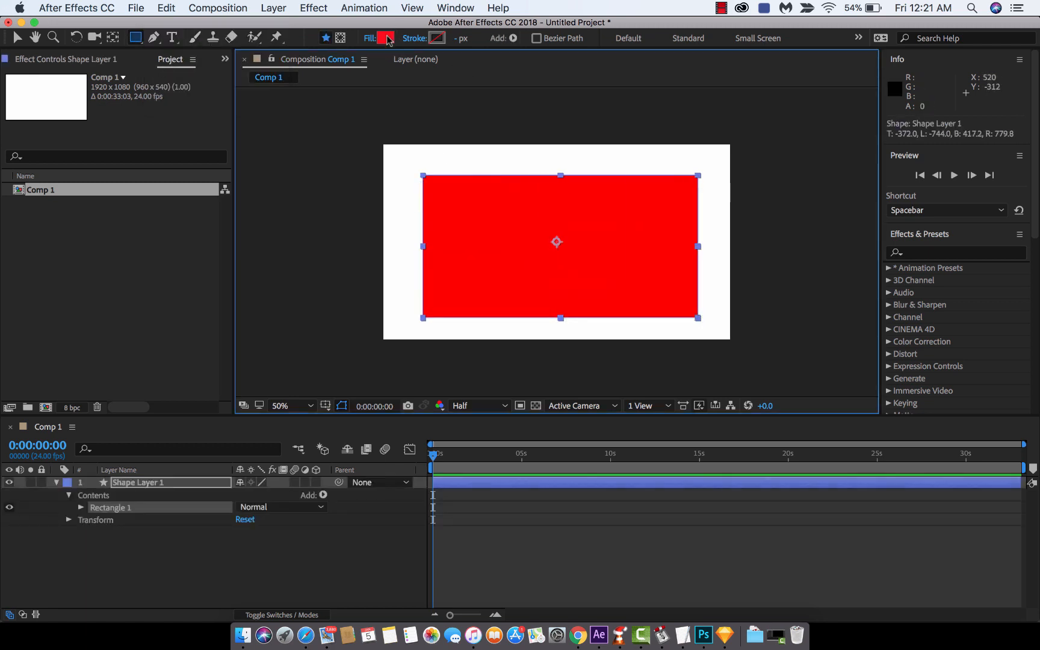
pyautogui.click(386, 38)
pyautogui.click(340, 125)
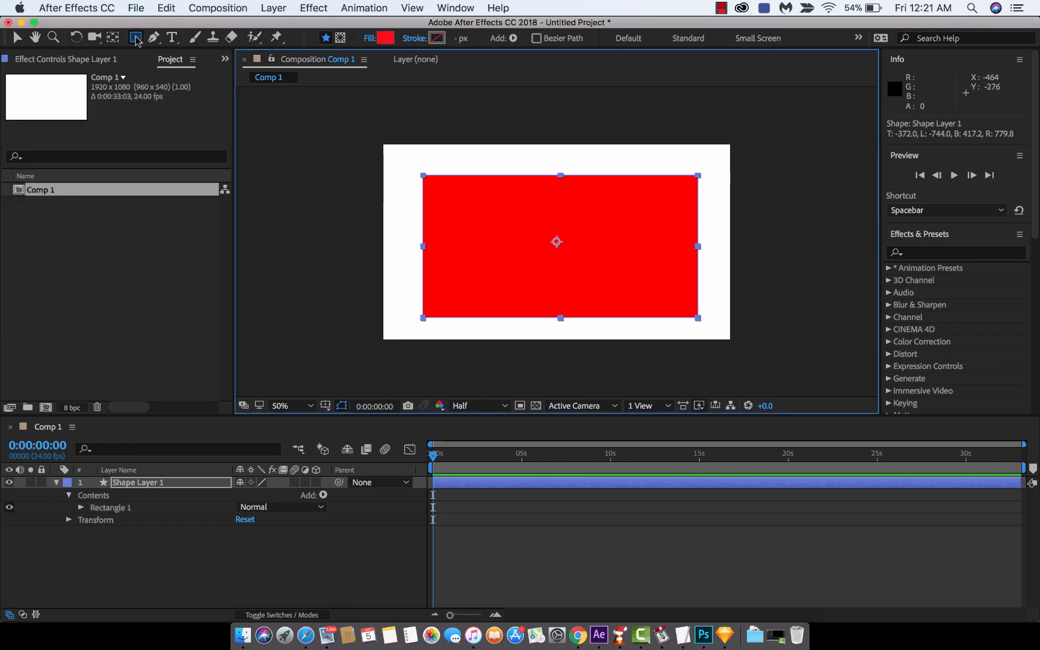
# Draw a circle inside the red rectangle on the same shape layer and move it to the rectangle's centre
pyautogui.moveTo(136, 40); pyautogui.dragTo(170, 69)
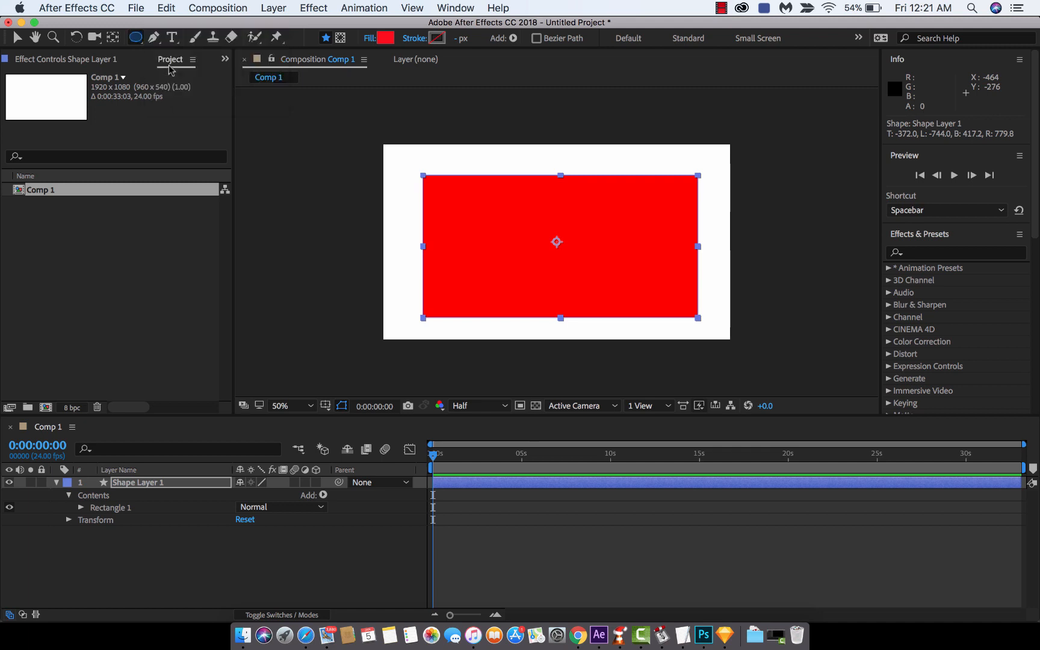
pyautogui.moveTo(502, 210); pyautogui.dragTo(595, 255)
pyautogui.moveTo(479, 202); pyautogui.dragTo(246, 191)
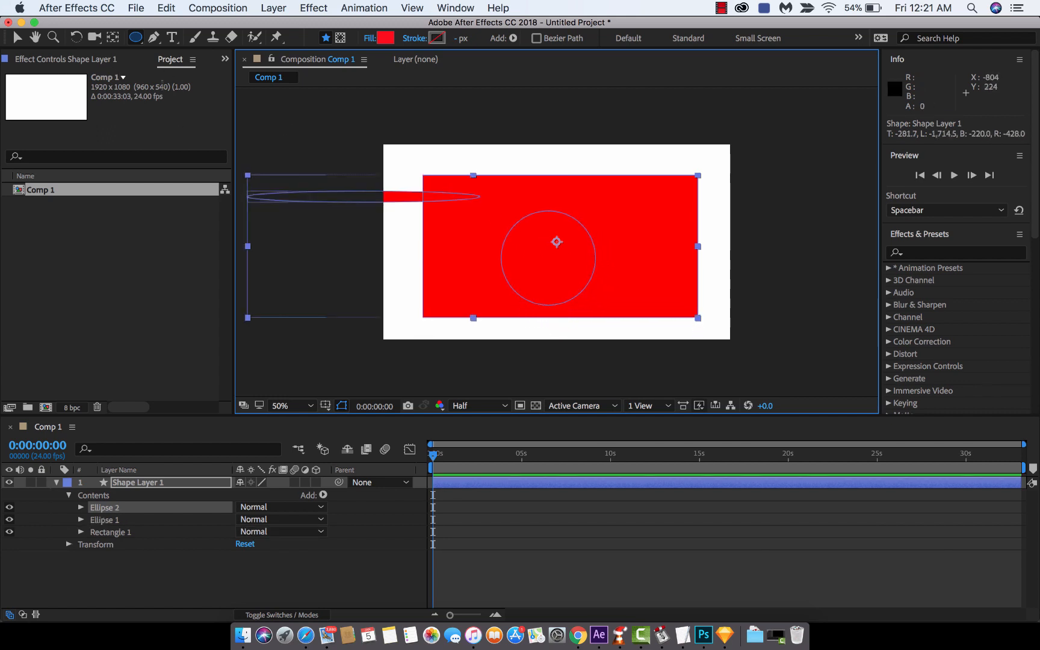
pyautogui.press('super+z')
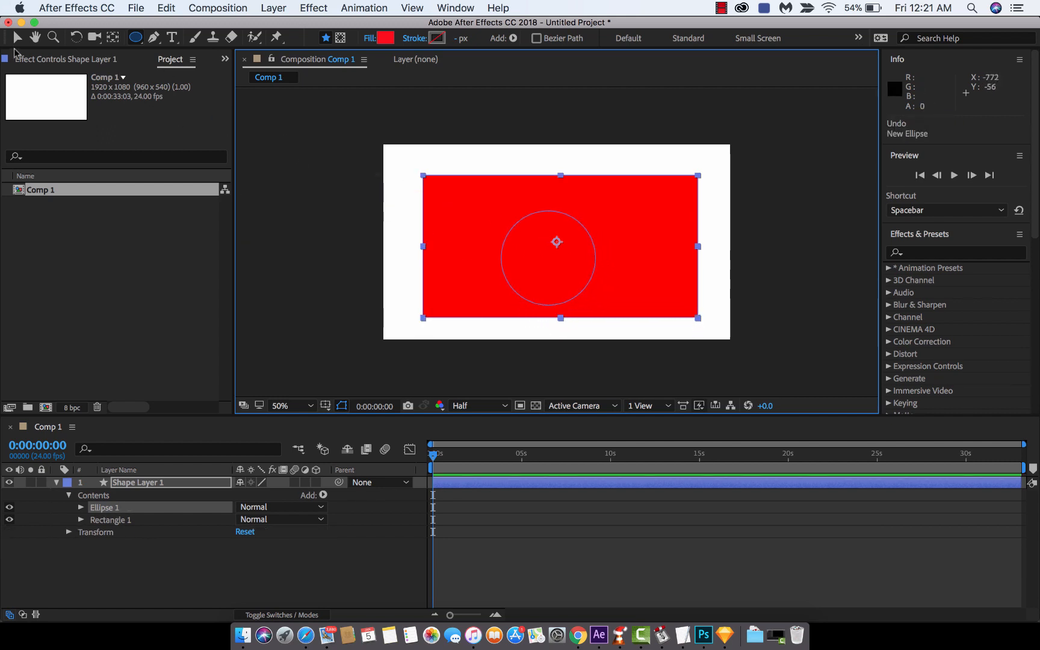
pyautogui.press('v')
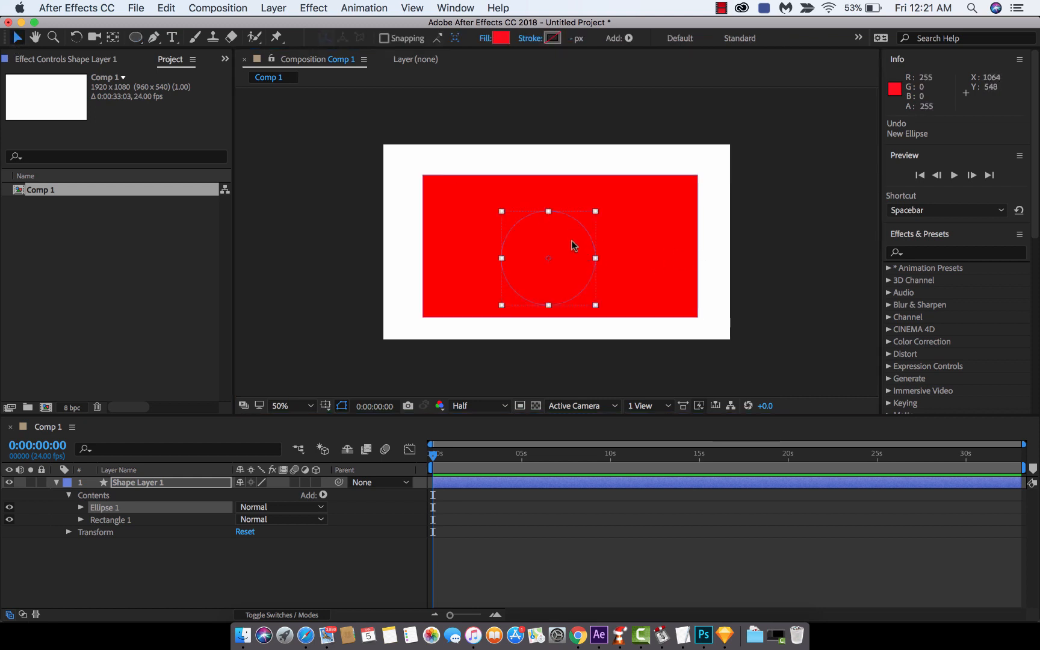
pyautogui.moveTo(571, 242); pyautogui.dragTo(581, 228)
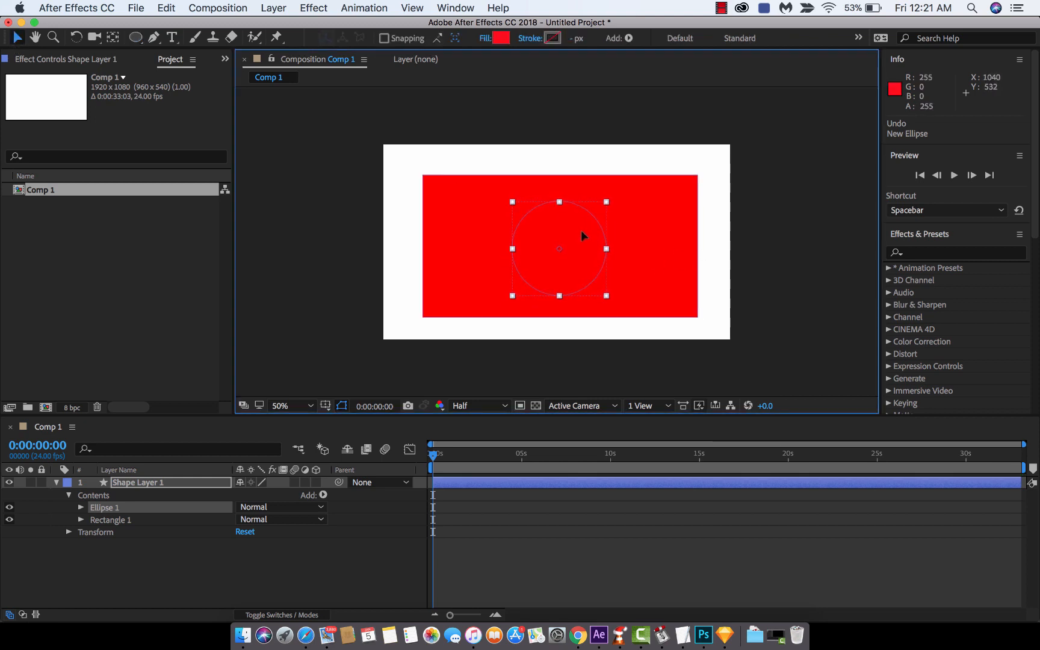
# Reorder the shape layer's contents so that Ellipse 1 sits below Rectangle 1
pyautogui.click(103, 509)
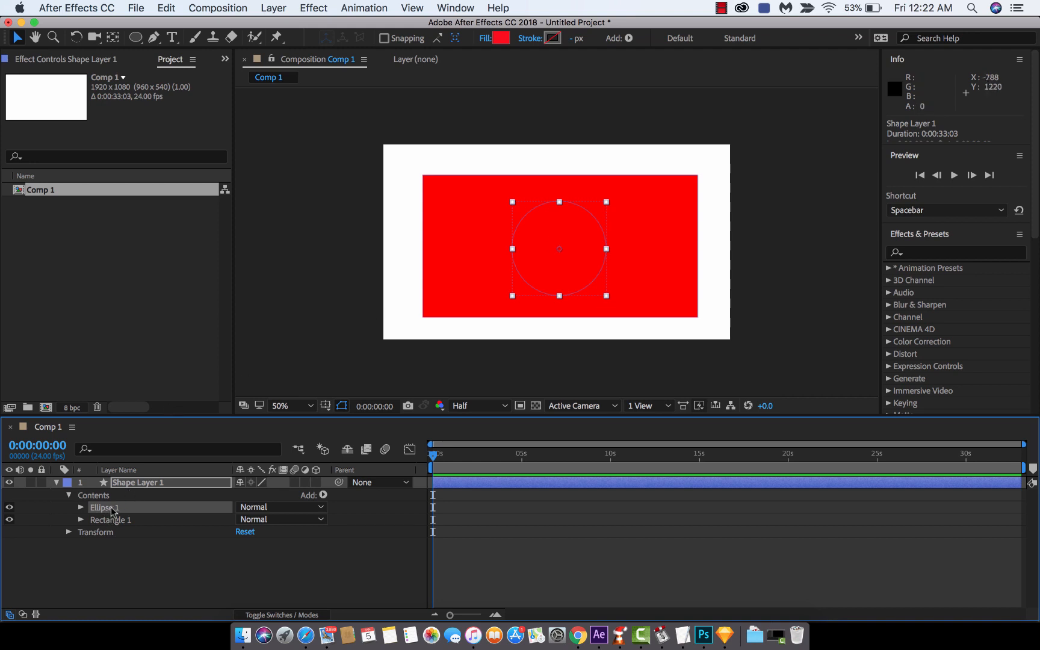
pyautogui.moveTo(112, 510); pyautogui.dragTo(117, 527)
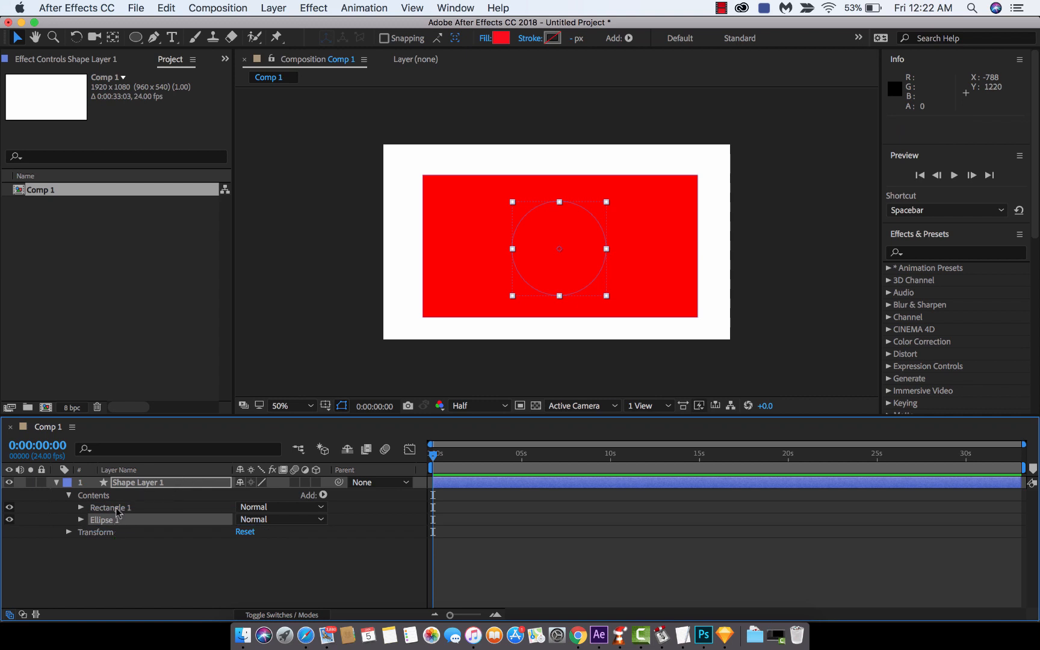
pyautogui.click(116, 510)
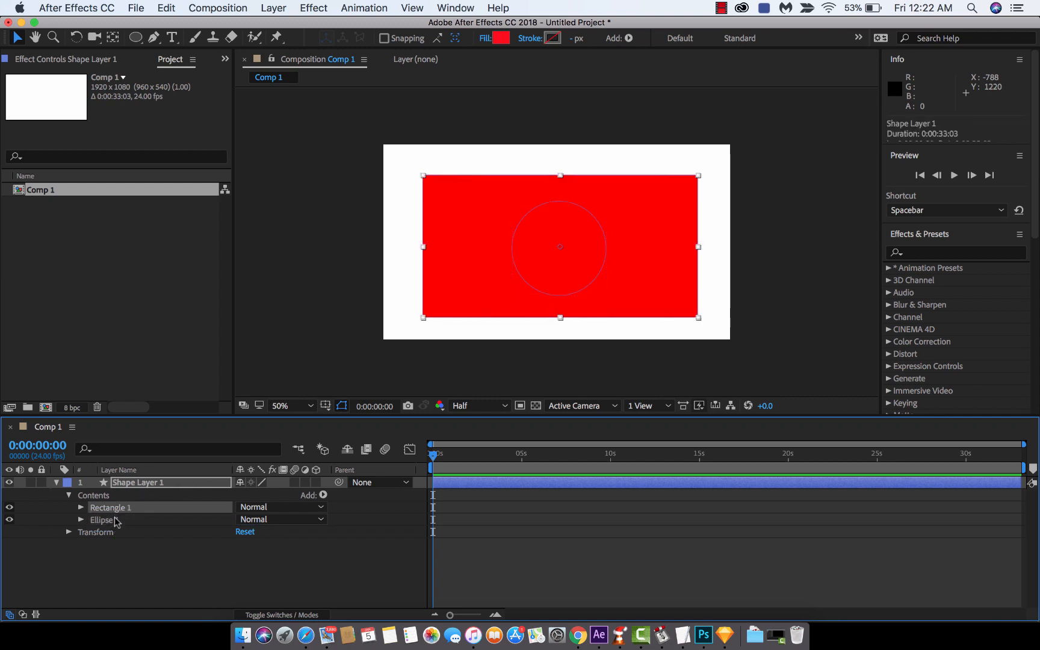
pyautogui.click(115, 521)
pyautogui.click(115, 511)
pyautogui.click(115, 521)
pyautogui.click(117, 508)
# Add a Merge Paths operation to the shape layer's contents and set its mode to Subtract
pyautogui.click(98, 498)
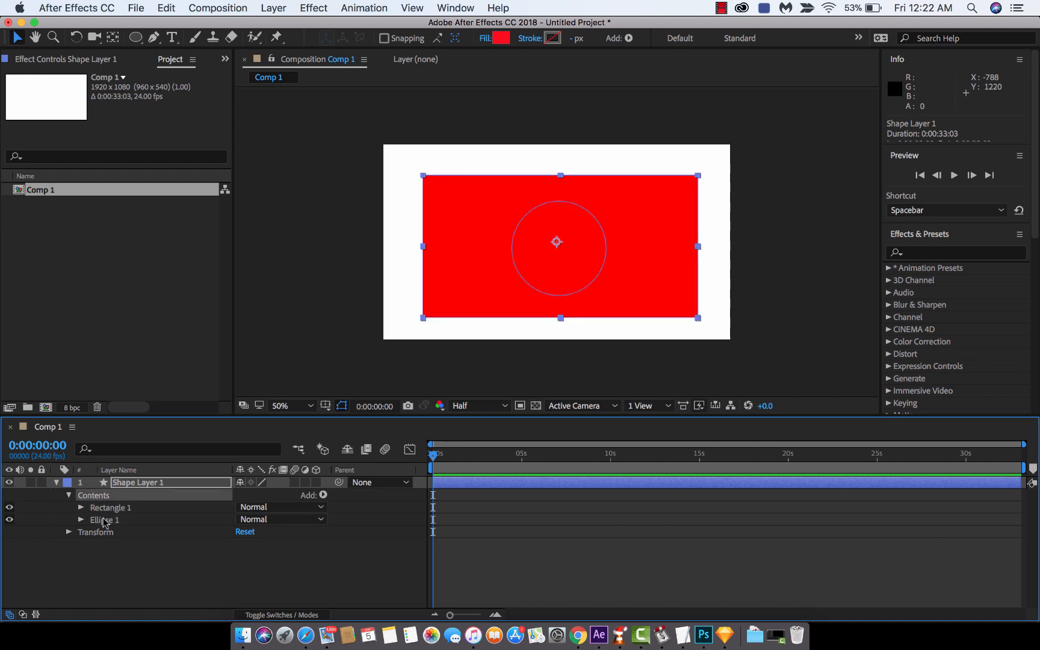
pyautogui.click(324, 495)
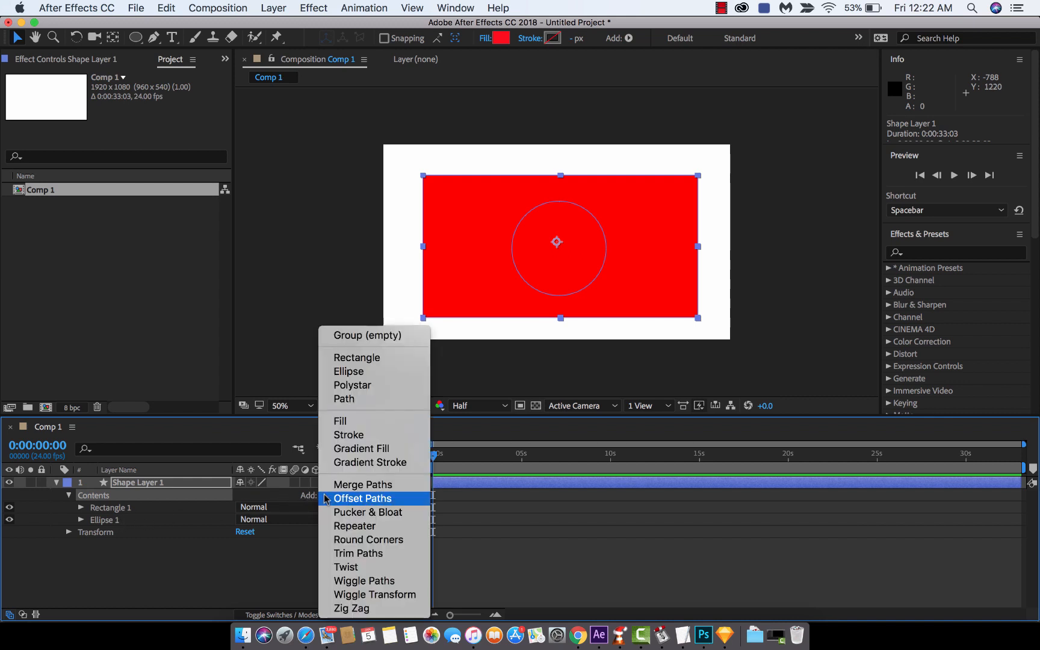
pyautogui.click(357, 485)
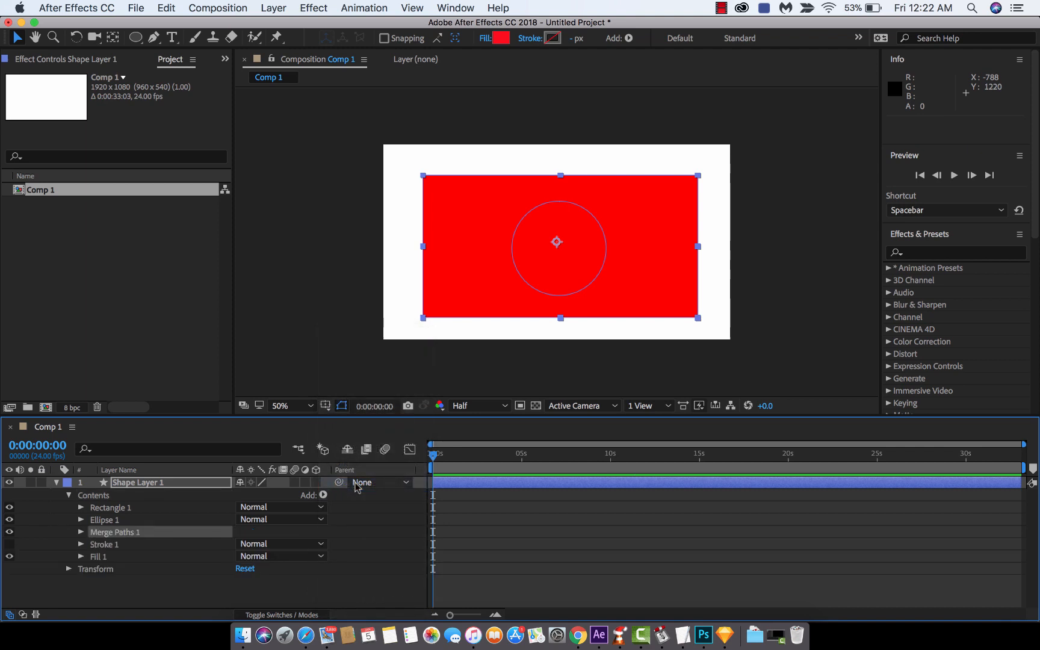
pyautogui.click(81, 533)
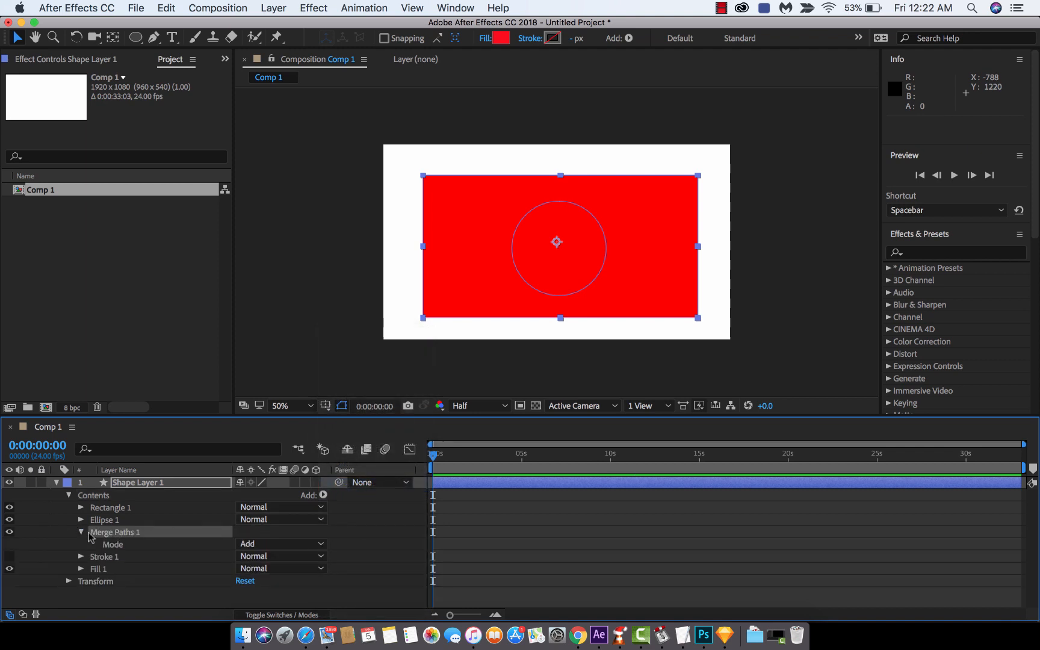
pyautogui.click(284, 547)
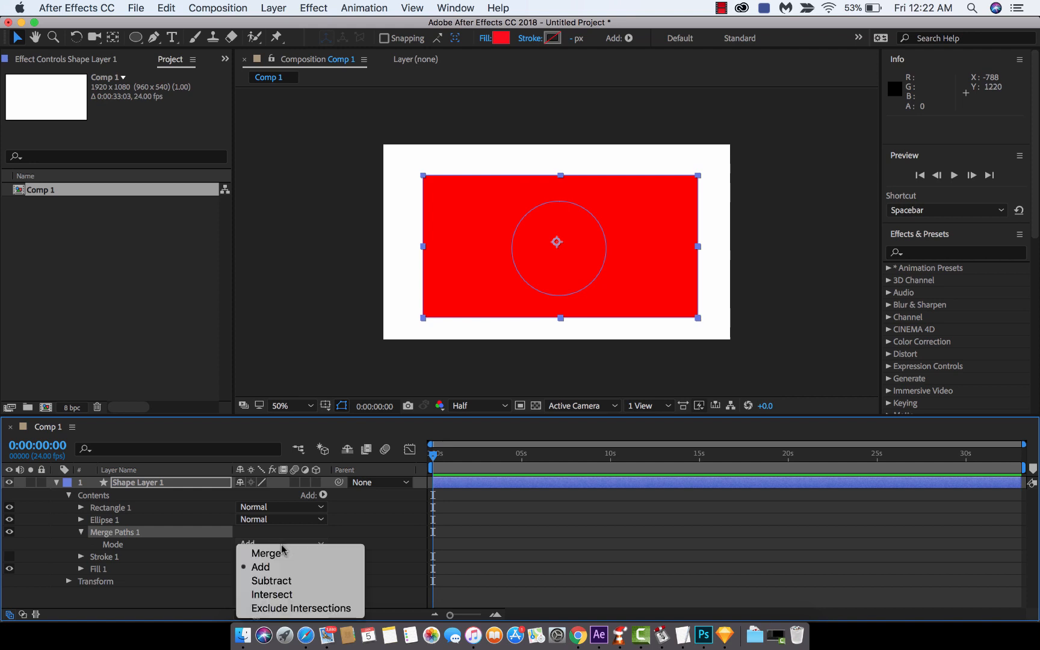
pyautogui.click(279, 578)
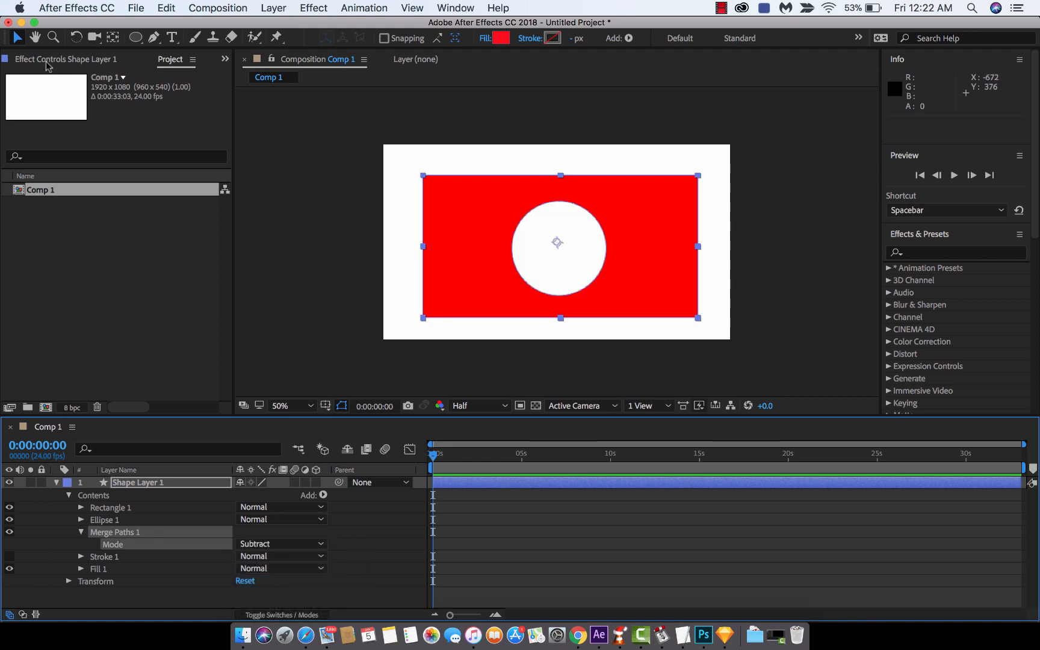
pyautogui.click(337, 262)
pyautogui.click(486, 268)
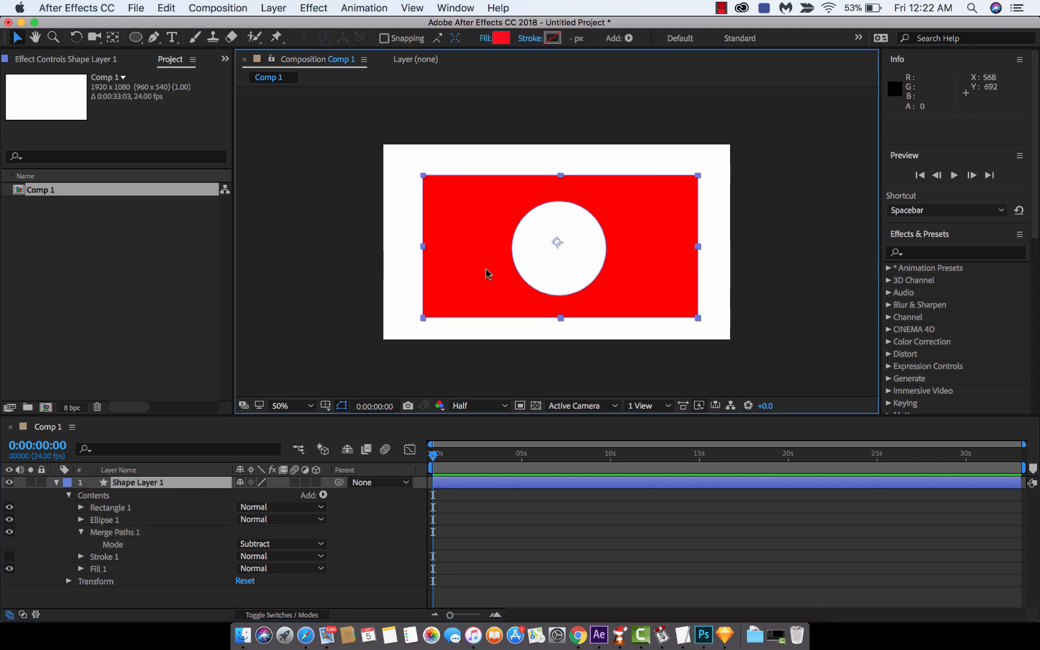
pyautogui.click(106, 520)
pyautogui.click(114, 533)
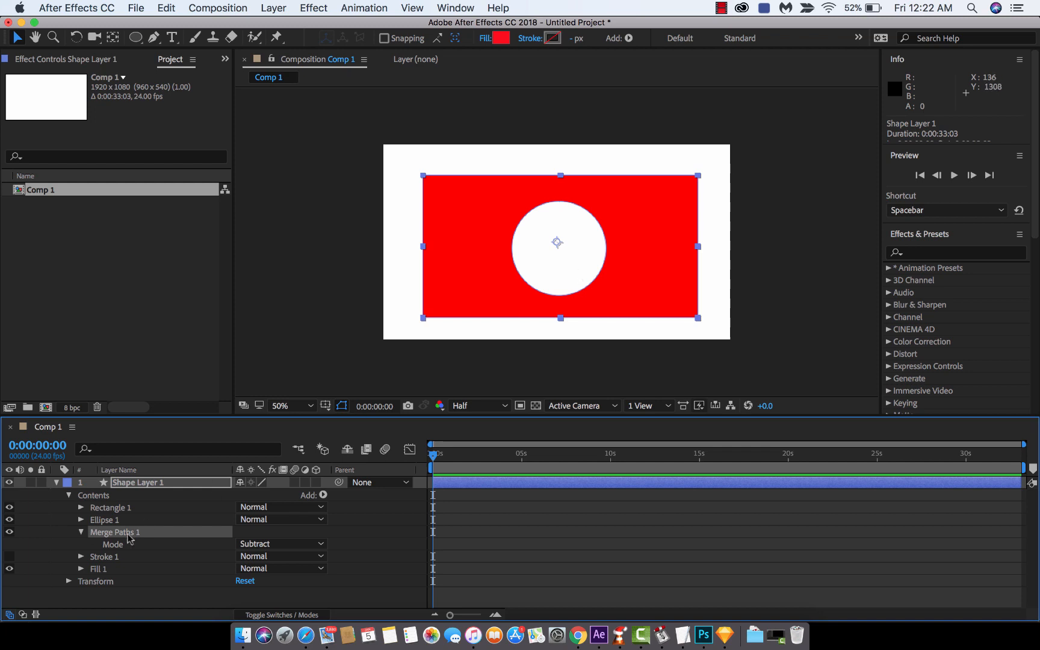
pyautogui.moveTo(128, 537); pyautogui.dragTo(128, 520)
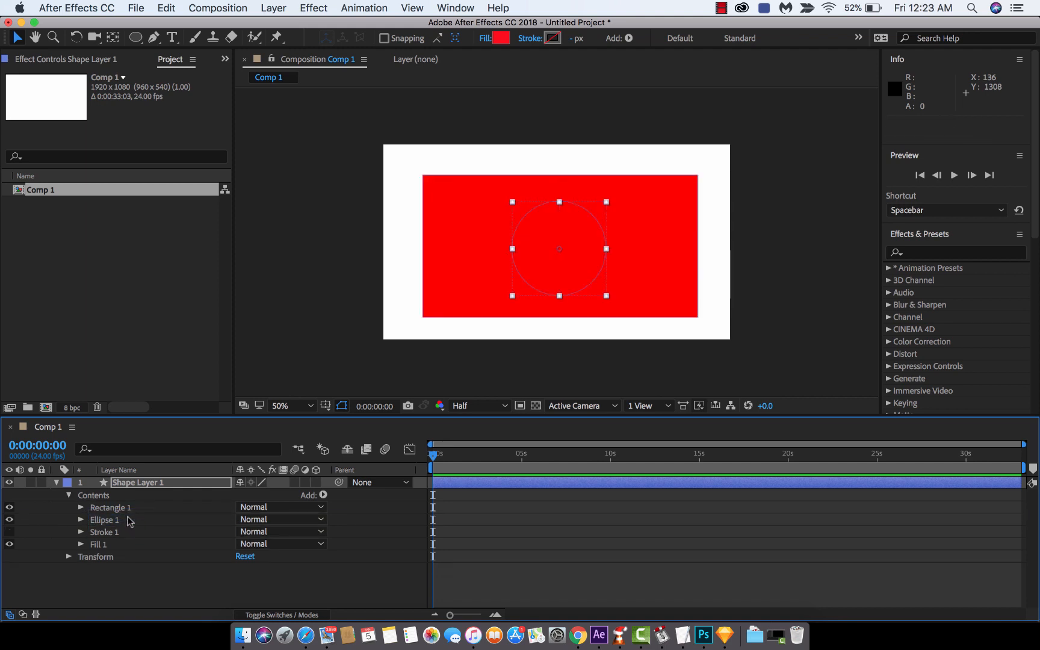
pyautogui.click(128, 519)
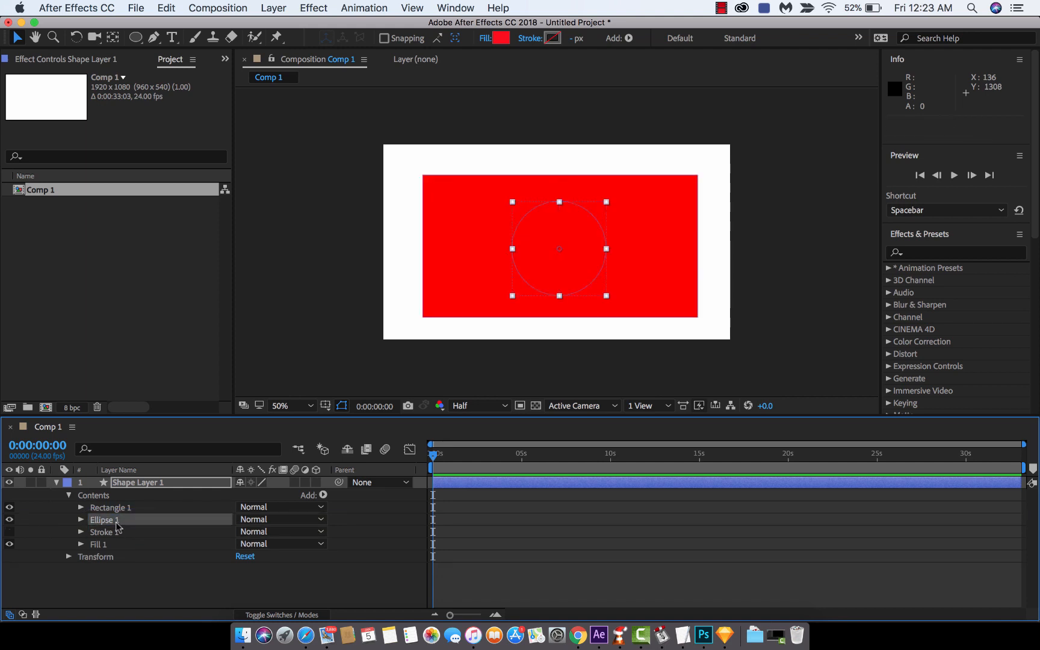
pyautogui.click(81, 520)
pyautogui.press('super+shift+a')
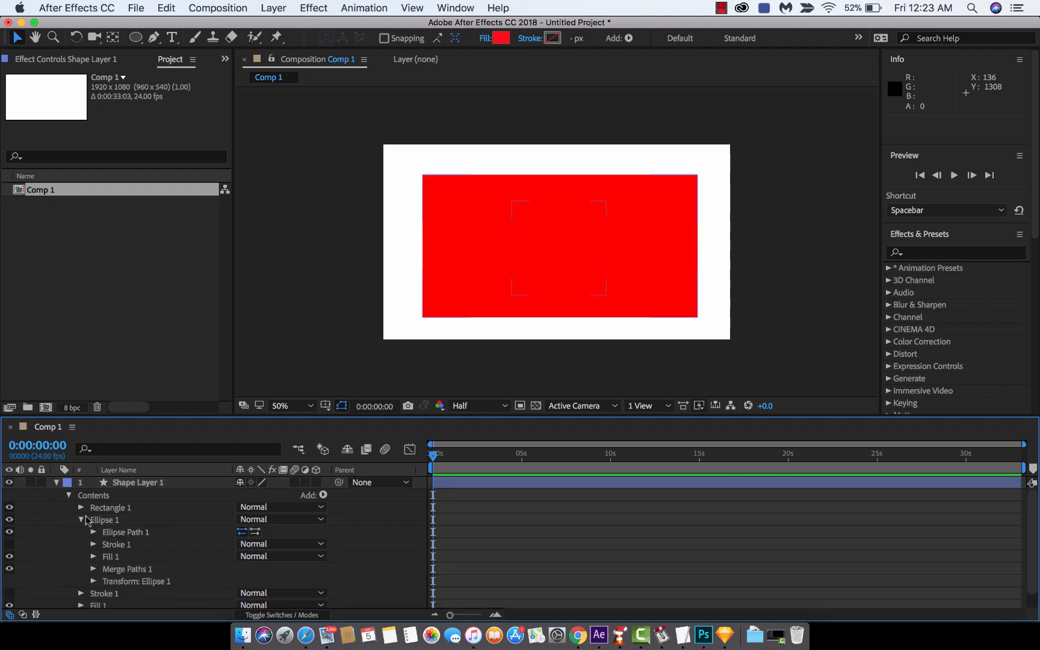
pyautogui.click(80, 520)
pyautogui.press('super+z')
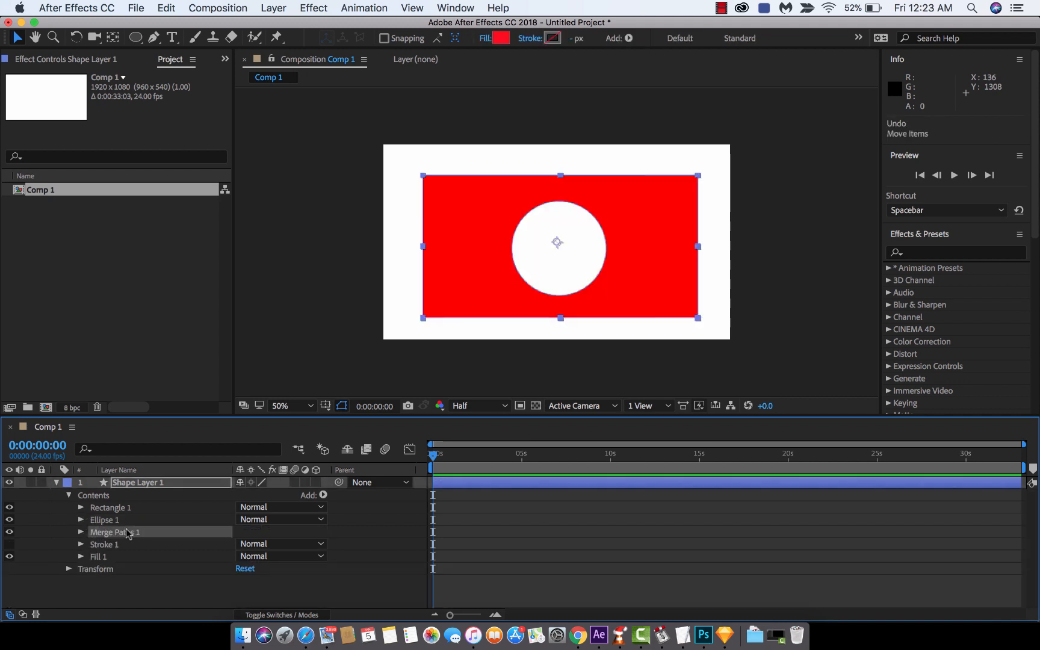
# Move Merge Paths 1 between Rectangle 1 and Ellipse 1 in the layer's contents and expand its mode property
pyautogui.moveTo(127, 532); pyautogui.dragTo(128, 515)
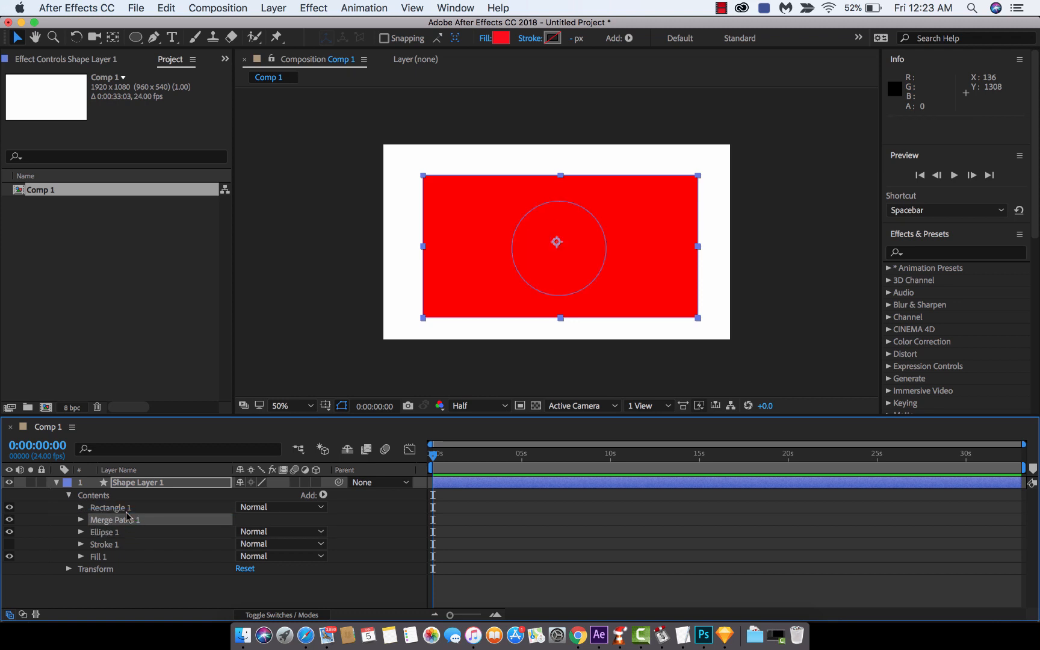
pyautogui.click(81, 520)
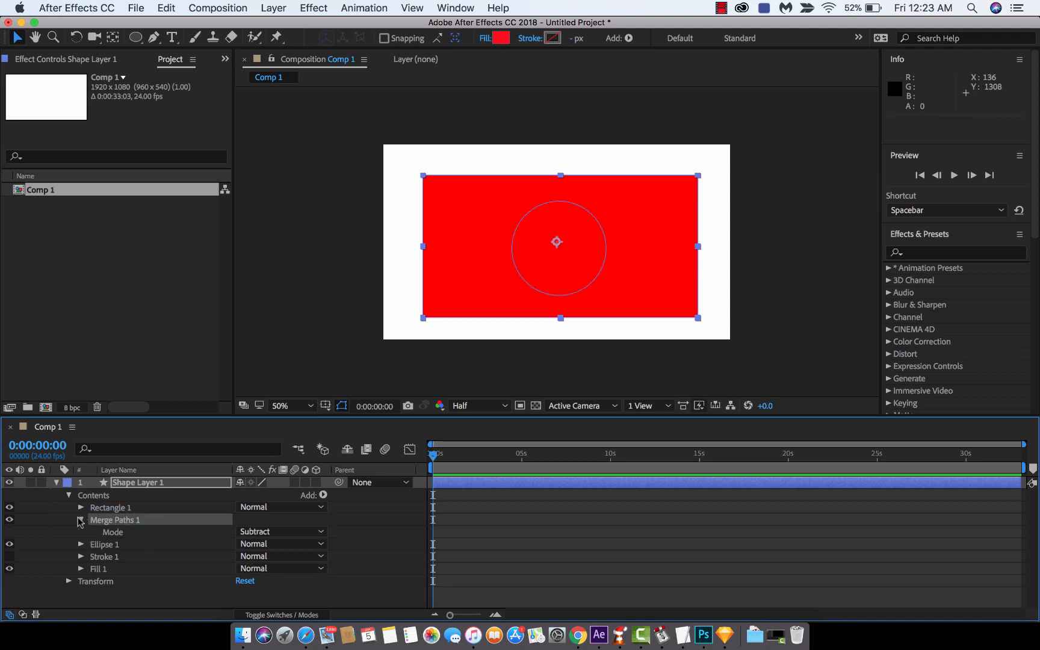
# Try the Merge mode and the Add mode on Merge Paths 1 between Rectangle 1 and Ellipse 1
pyautogui.click(277, 532)
pyautogui.click(275, 544)
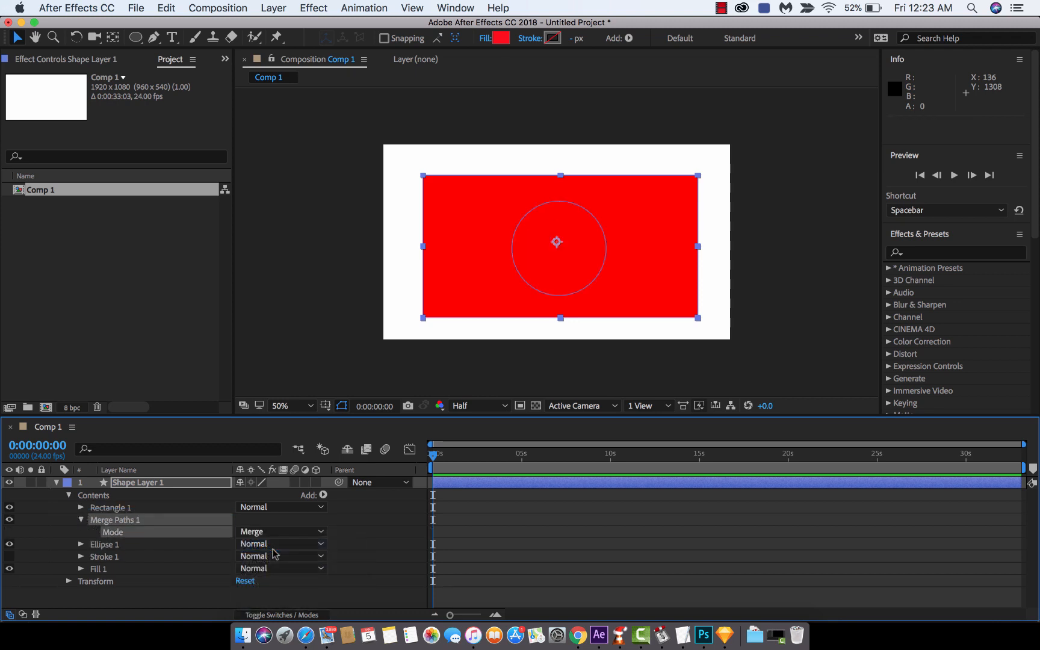
pyautogui.click(275, 532)
pyautogui.click(268, 557)
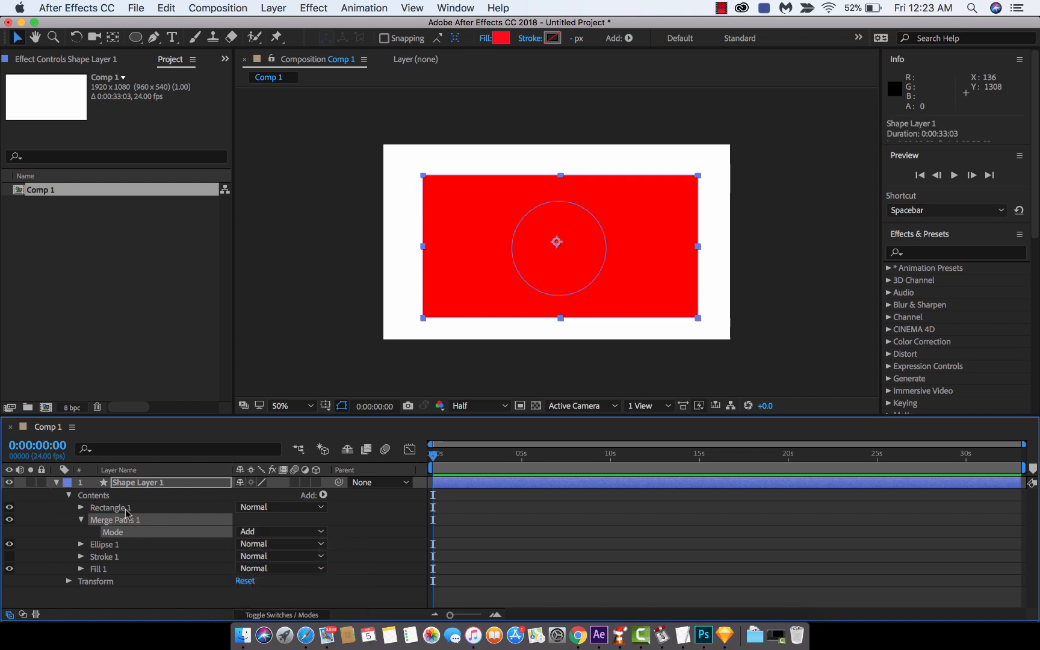
# Move Rectangle 1 between Merge Paths 1 and Ellipse 1 in the layer's contents and set the Merge Paths mode to Subtract
pyautogui.moveTo(126, 512); pyautogui.dragTo(131, 550)
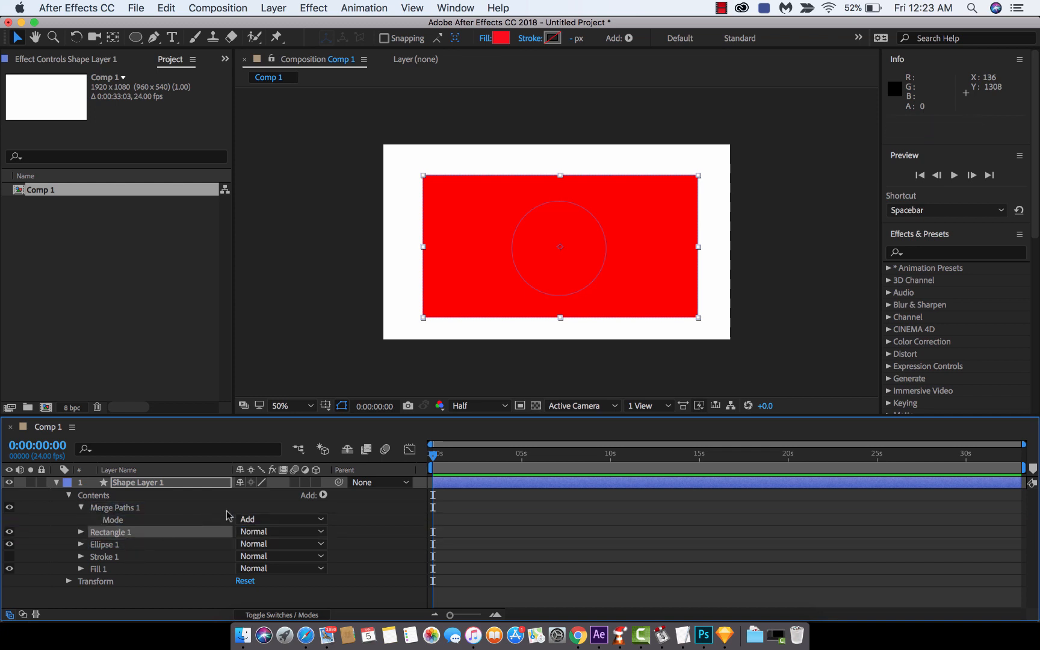
pyautogui.click(265, 519)
pyautogui.click(275, 564)
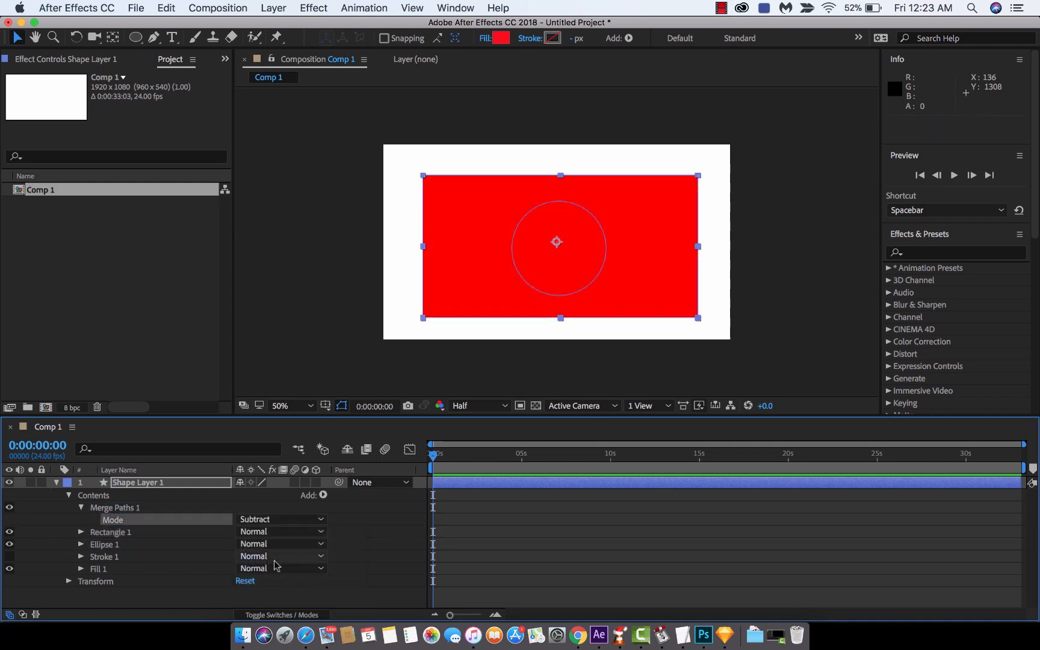
# Try the Intersect mode and the Merge mode on Merge Paths 1 above both shapes
pyautogui.click(281, 519)
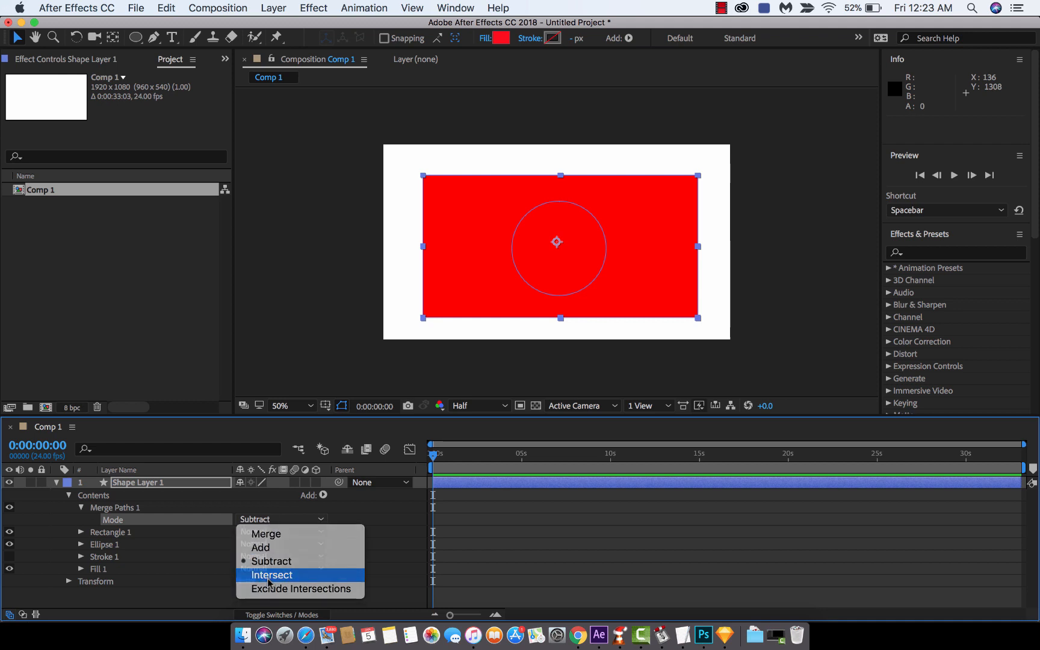
pyautogui.click(268, 576)
pyautogui.click(280, 519)
pyautogui.click(271, 533)
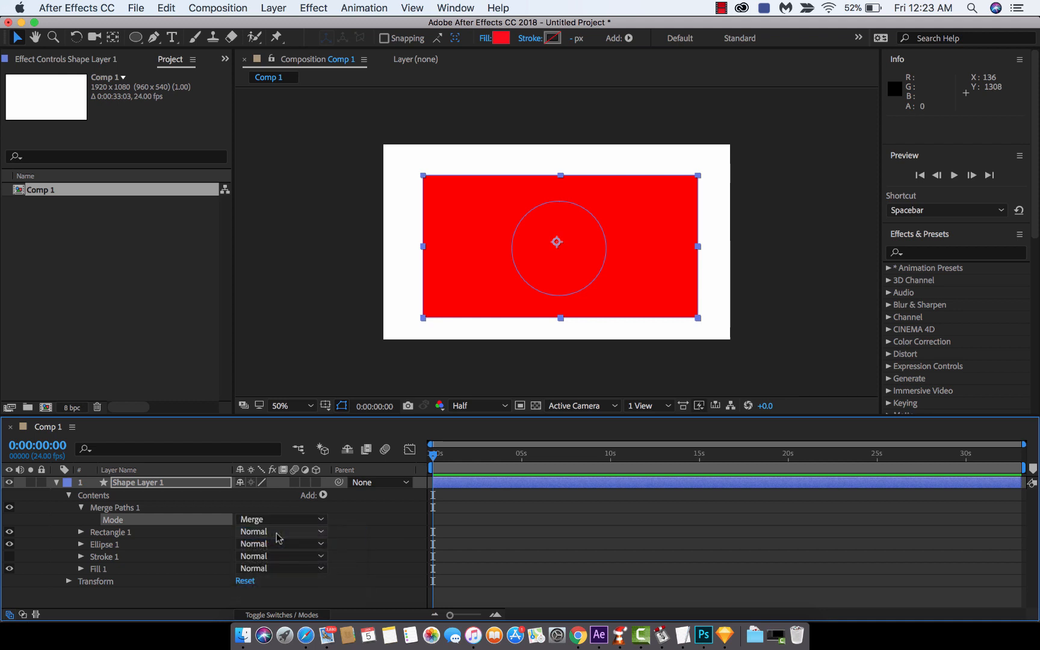
# Move Merge Paths 1 directly below Ellipse 1 in the shape layer's contents and set its mode to Subtract
pyautogui.click(130, 508)
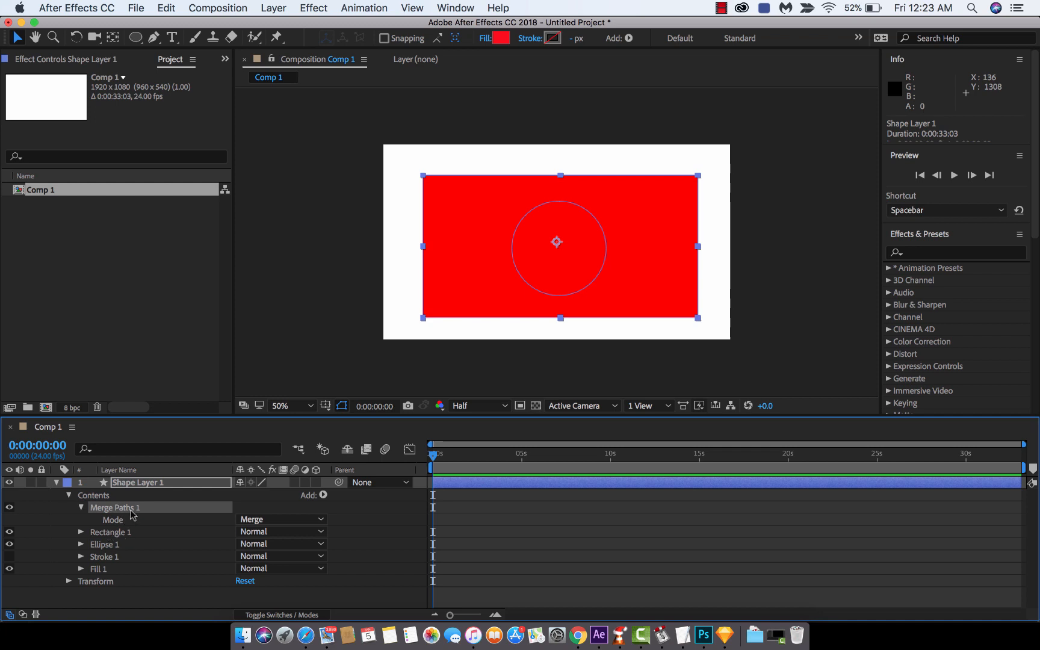
pyautogui.moveTo(131, 510); pyautogui.dragTo(132, 553)
pyautogui.click(268, 544)
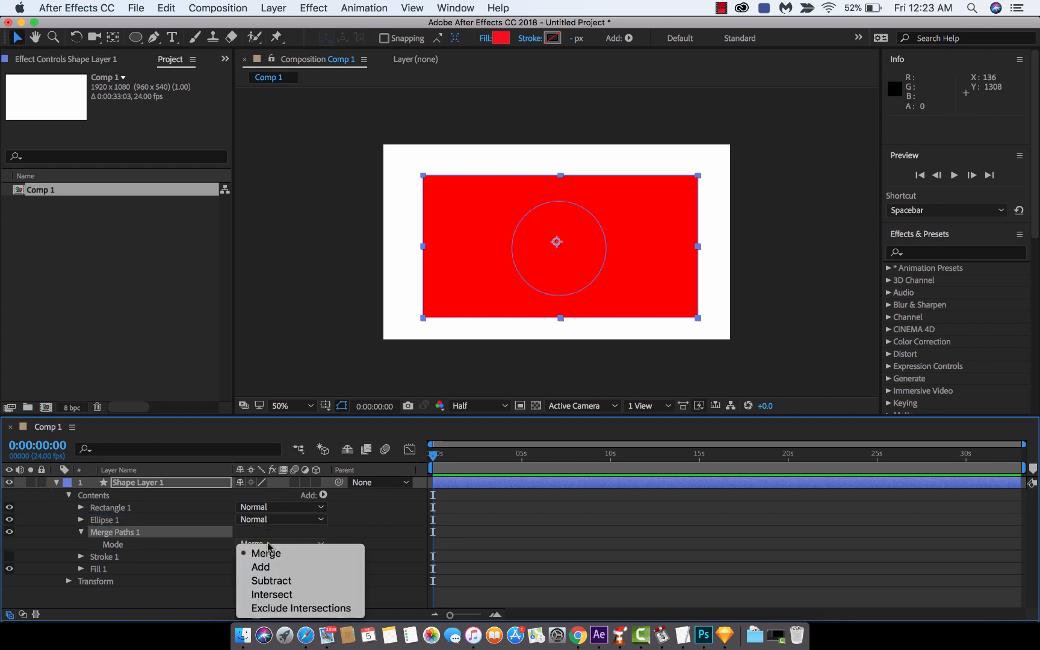
pyautogui.click(269, 581)
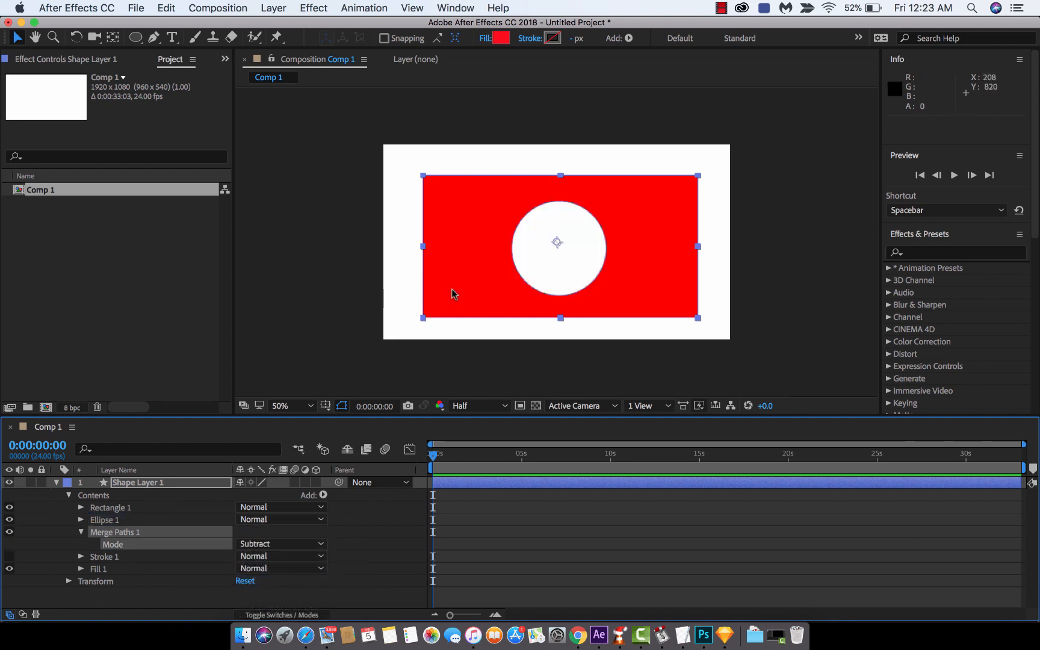